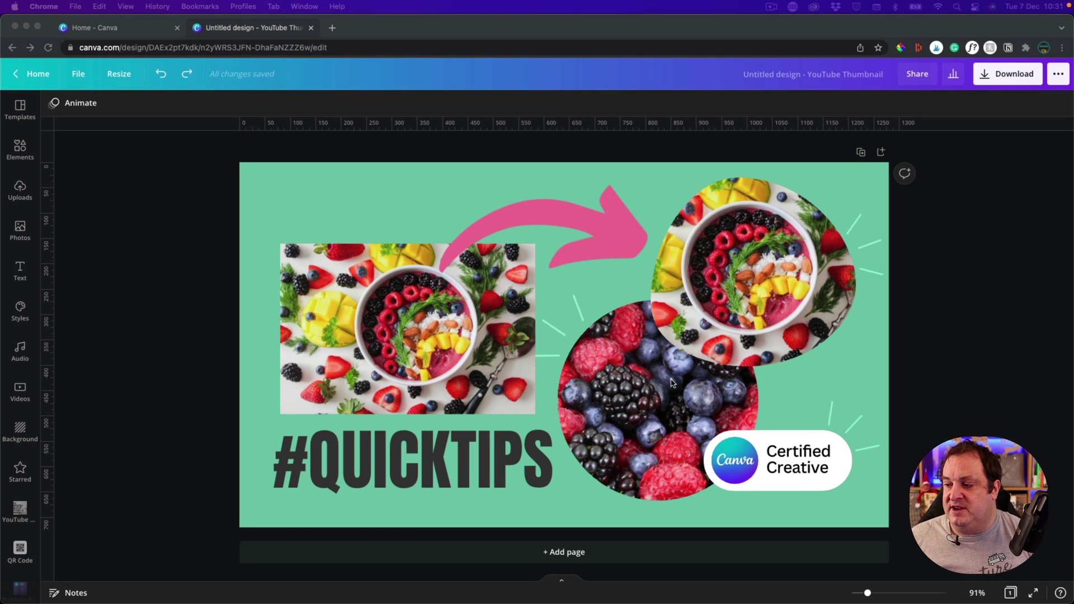
# Step: Add a new blank Page 2 and open the full Frames collection in Elements
pyautogui.click(881, 153)
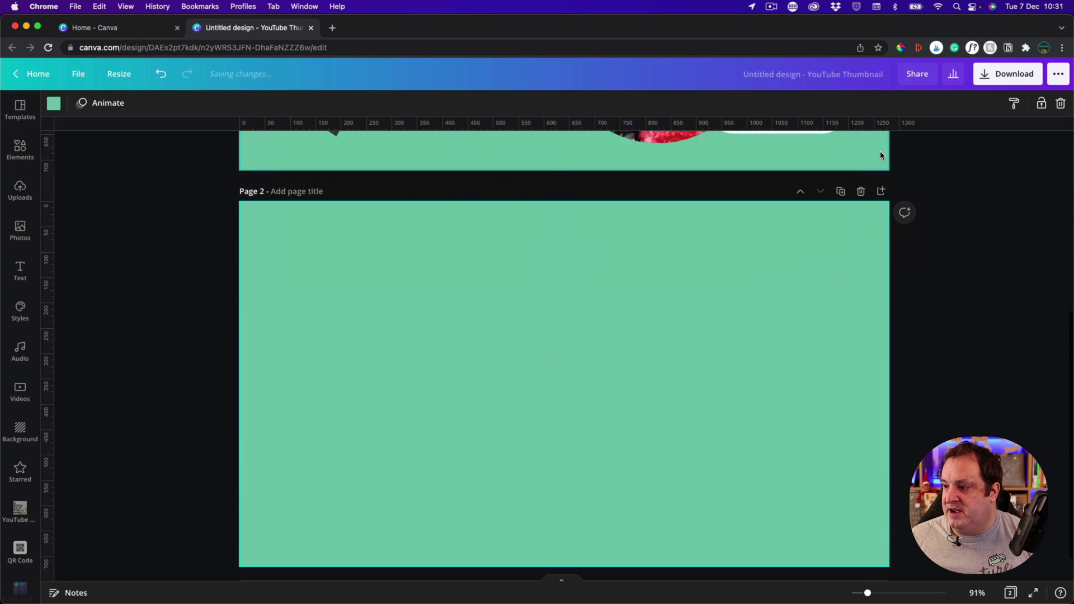
pyautogui.click(28, 152)
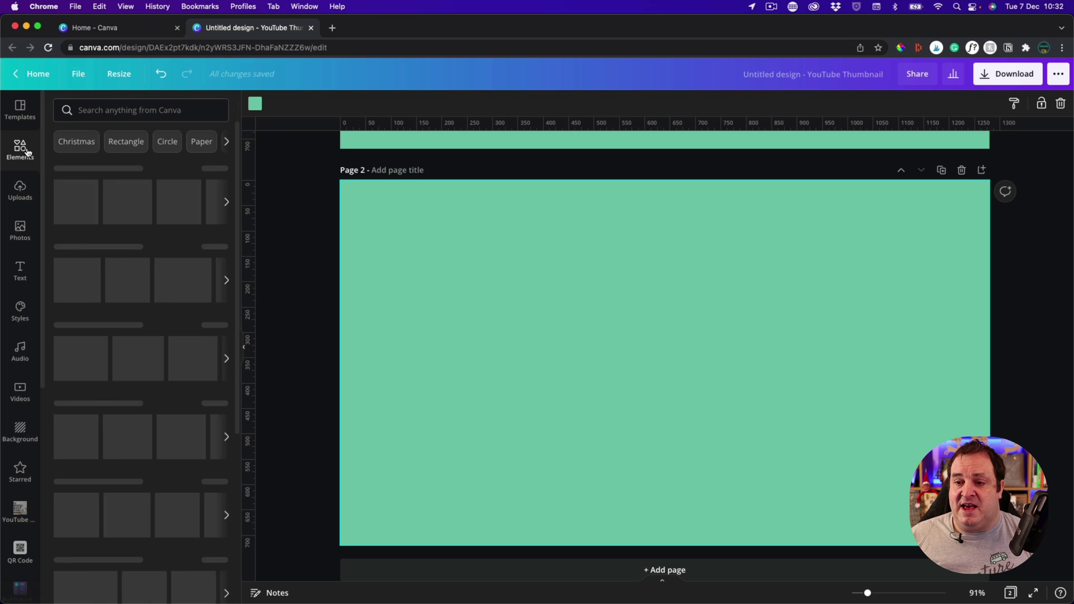
pyautogui.scroll(-2, 145, 417)
pyautogui.scroll(-6, 146, 417)
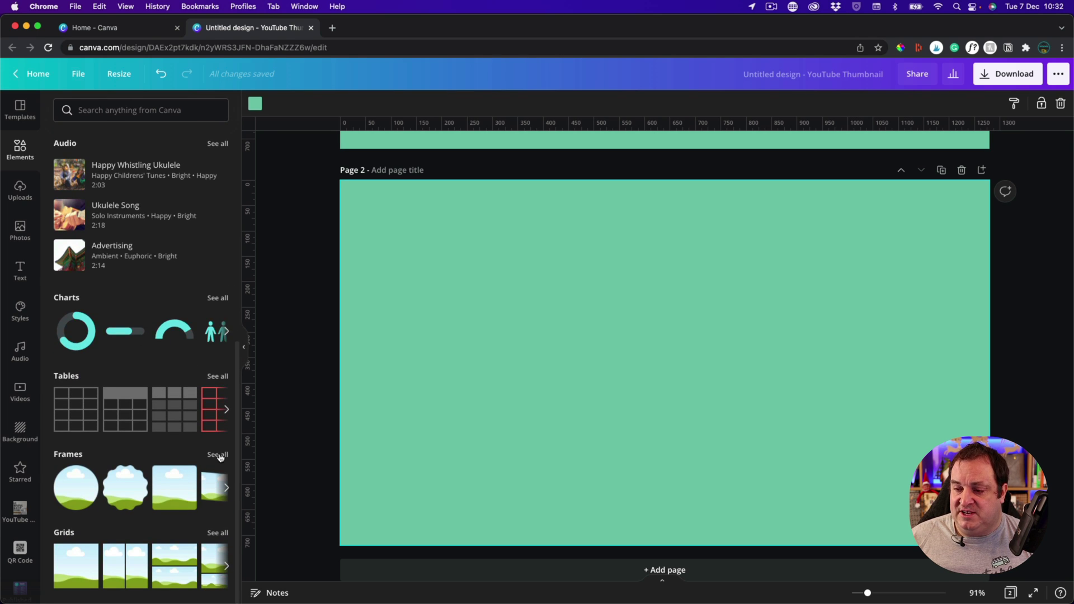
pyautogui.click(218, 455)
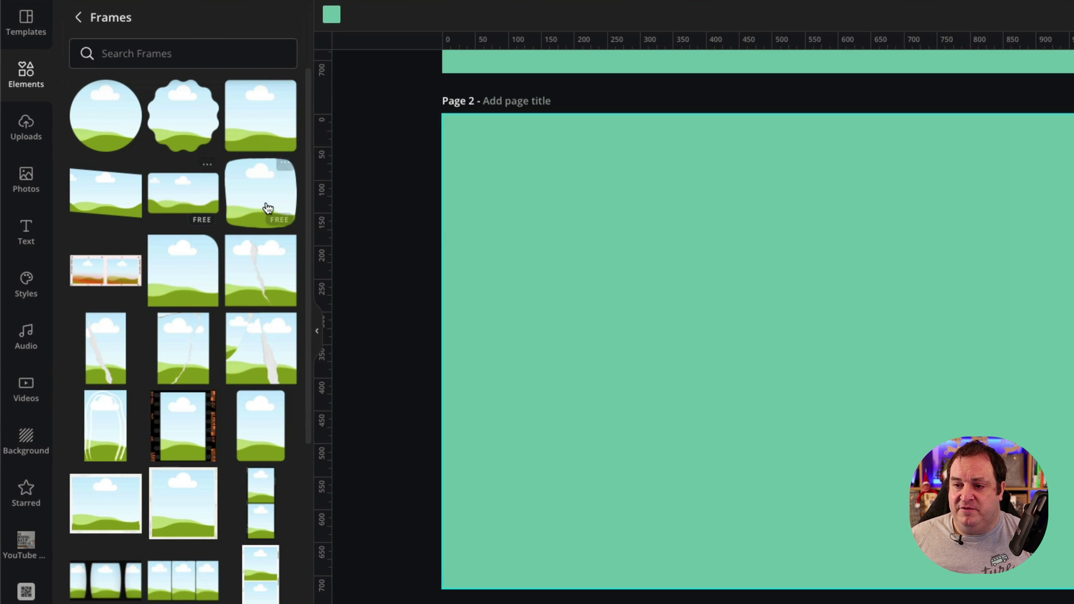
# Step: Scroll down the Frames collection to the arch-shaped and ornamental frames
pyautogui.moveTo(309, 233); pyautogui.dragTo(257, 451)
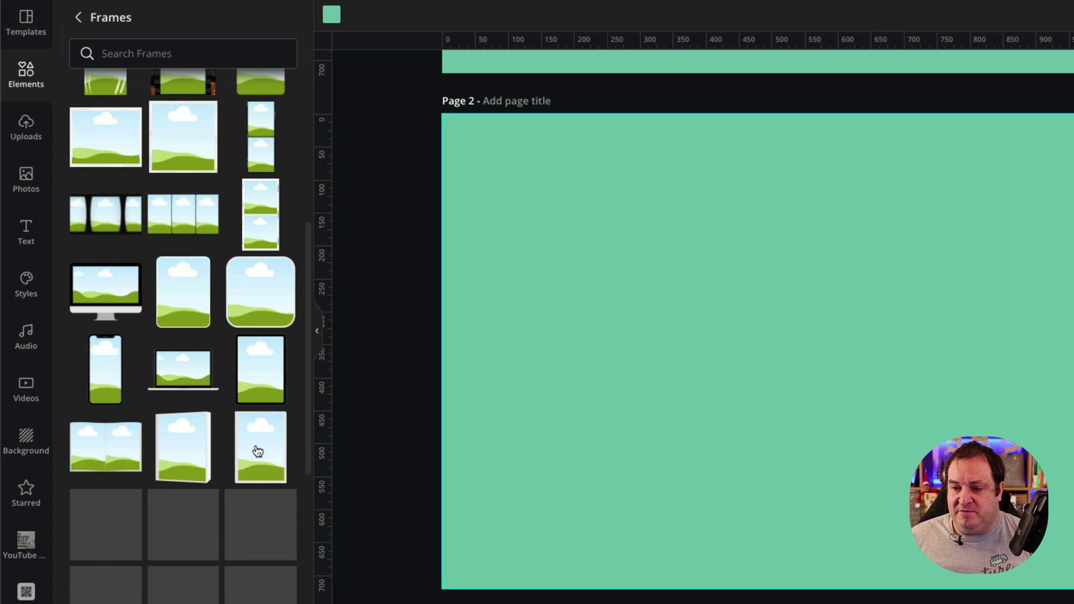
pyautogui.scroll(-10, 229, 466)
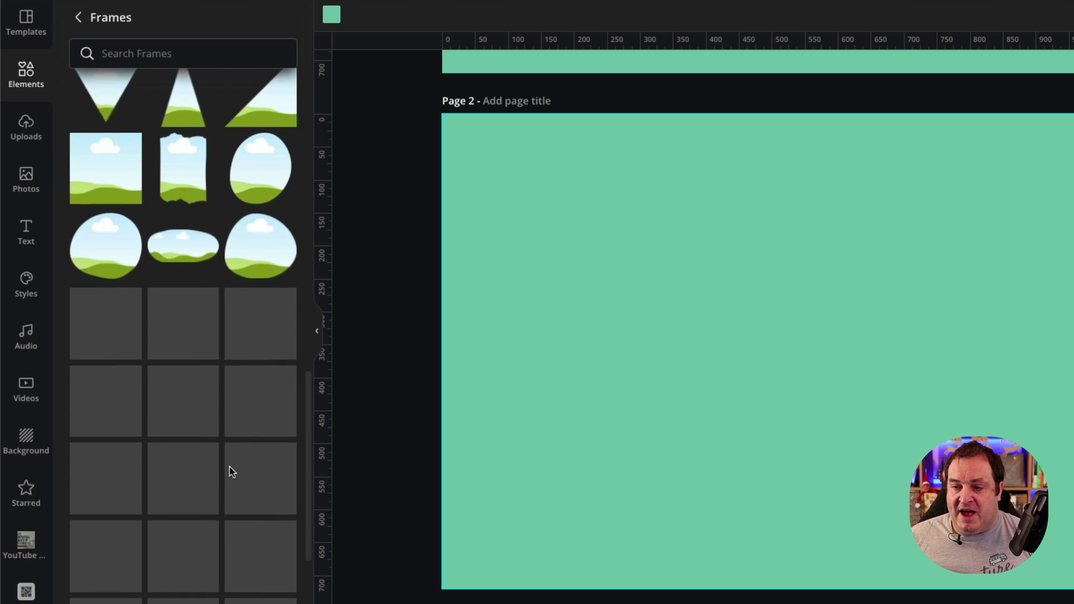
pyautogui.scroll(3, 230, 466)
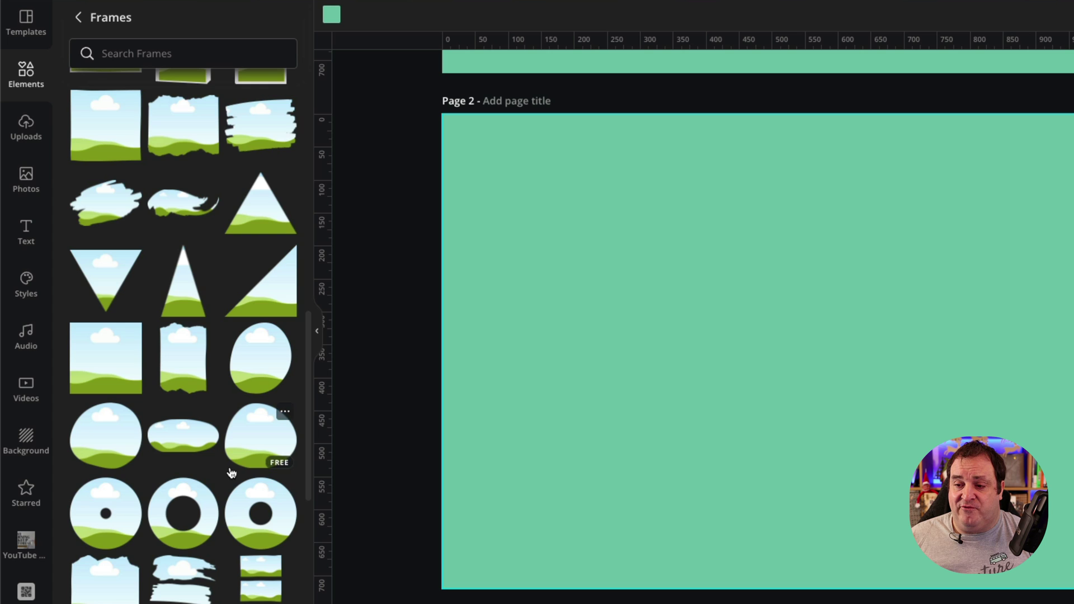
pyautogui.scroll(-7, 231, 473)
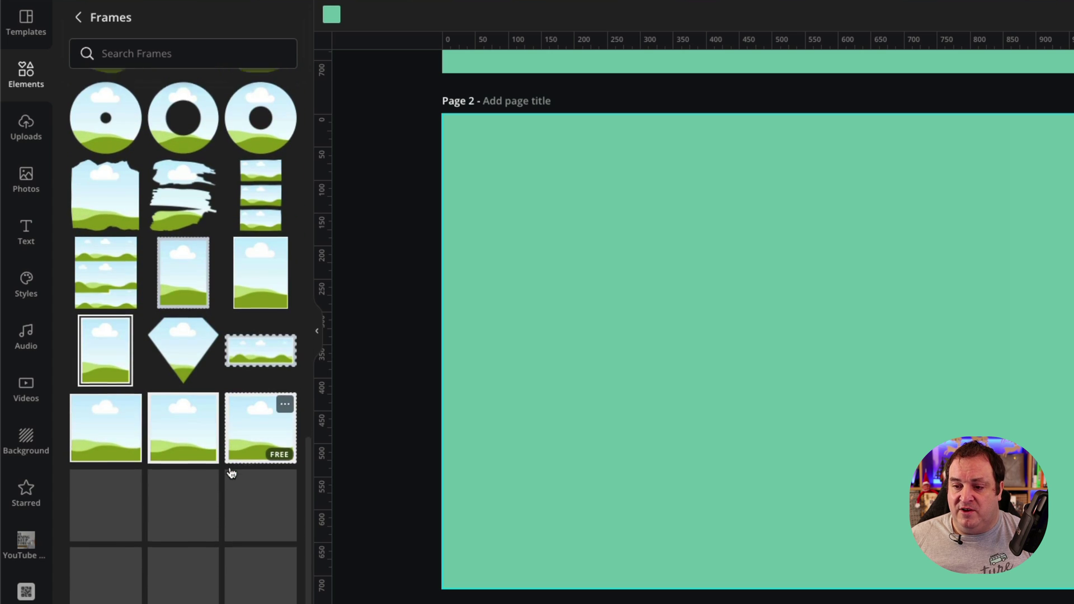
pyautogui.scroll(-2, 231, 473)
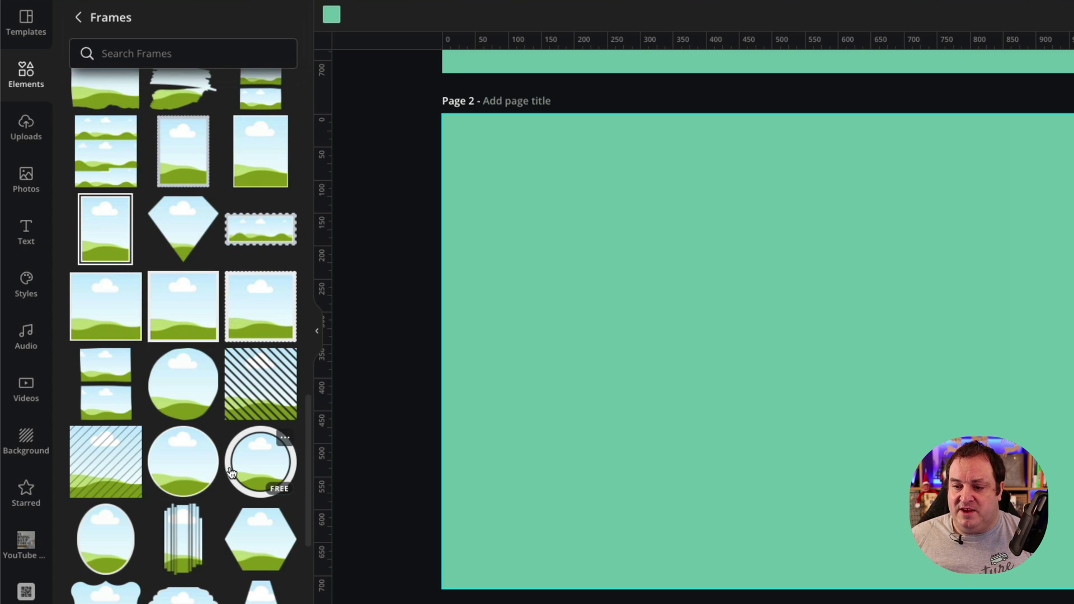
pyautogui.scroll(-9, 231, 473)
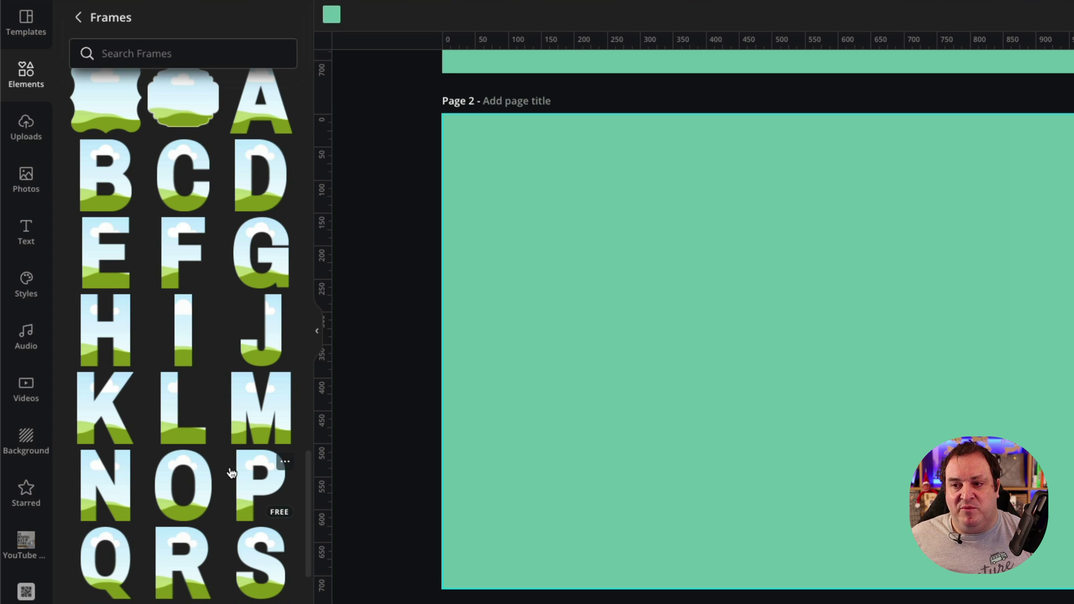
pyautogui.scroll(-15, 231, 472)
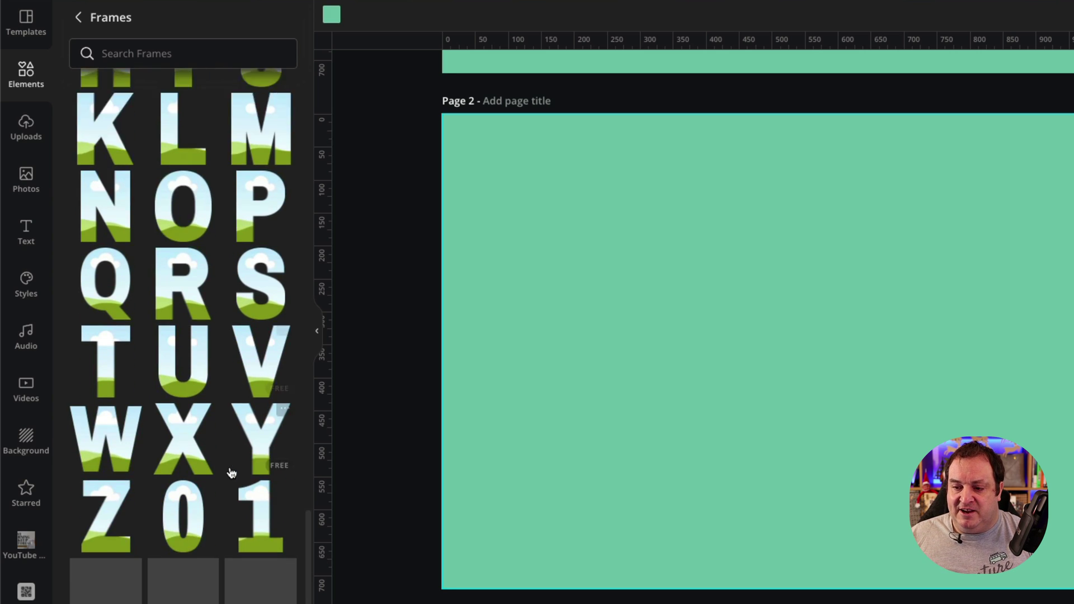
pyautogui.scroll(-3, 231, 473)
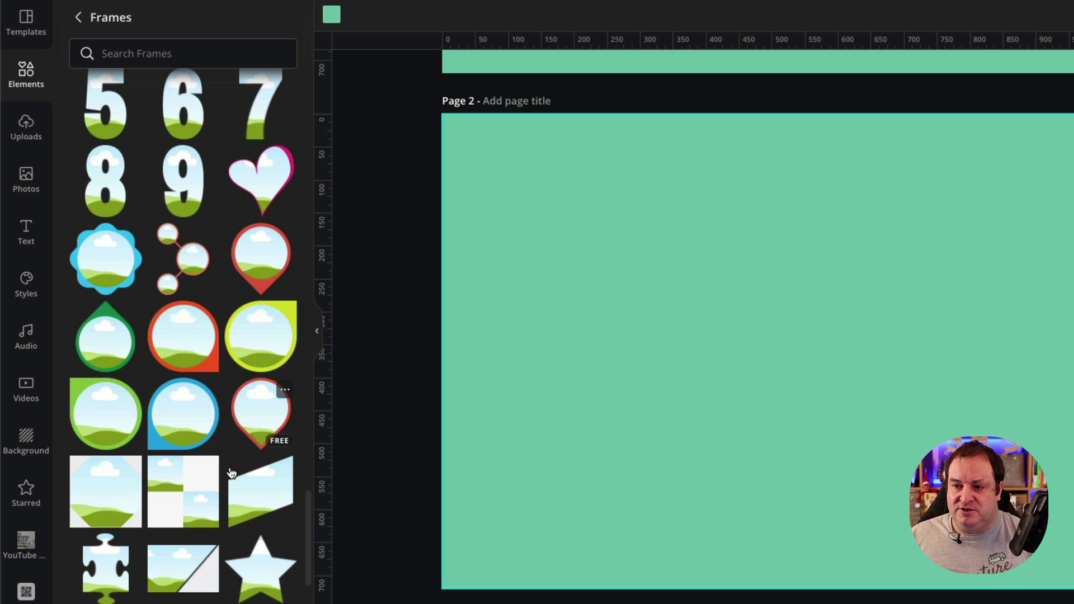
pyautogui.scroll(-8, 231, 473)
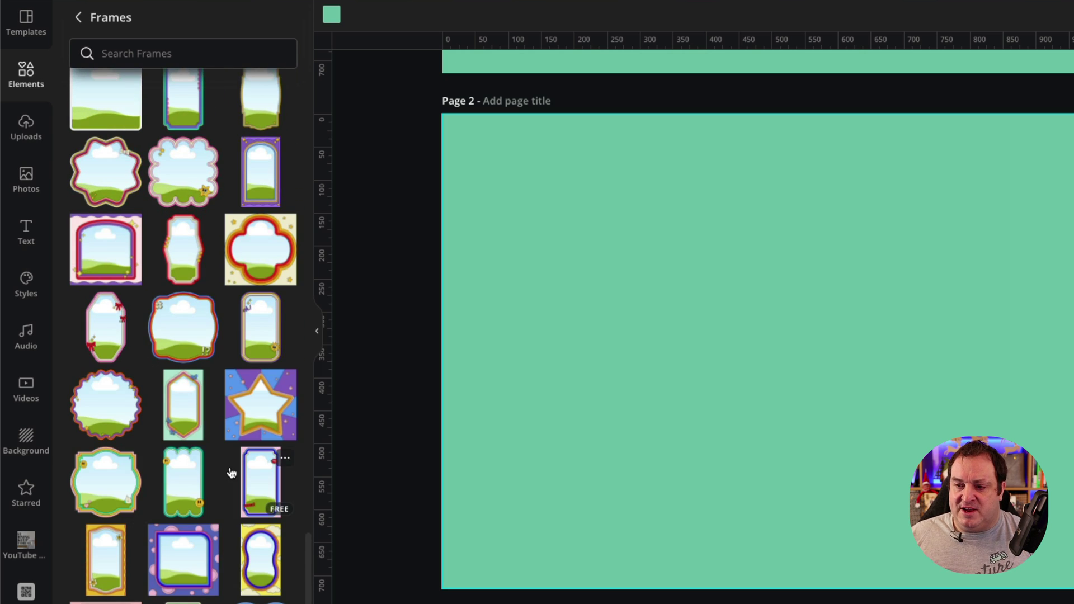
pyautogui.scroll(-10, 231, 472)
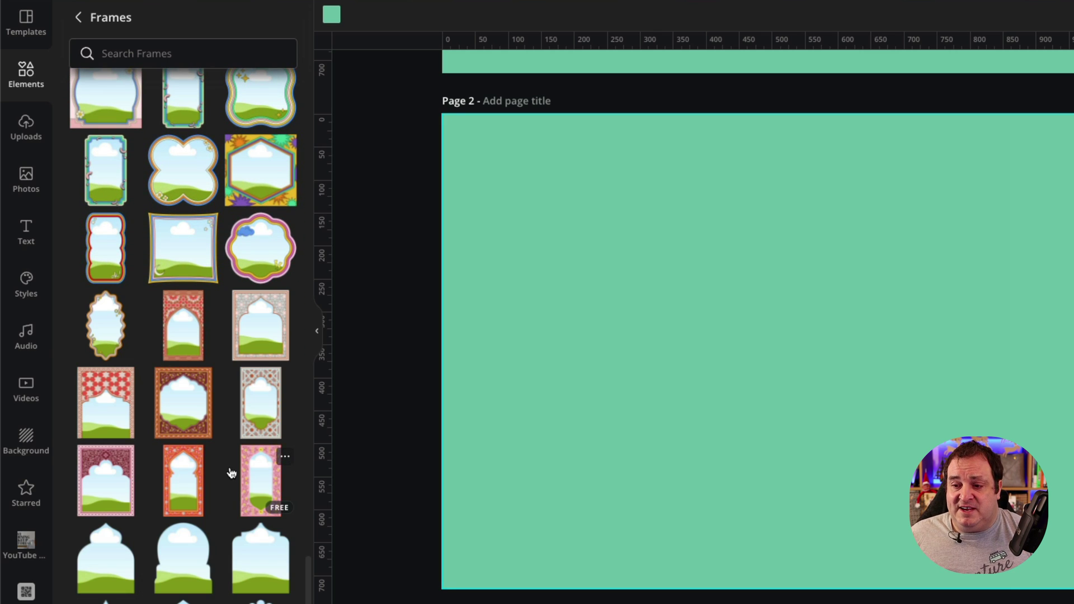
pyautogui.scroll(-6, 231, 472)
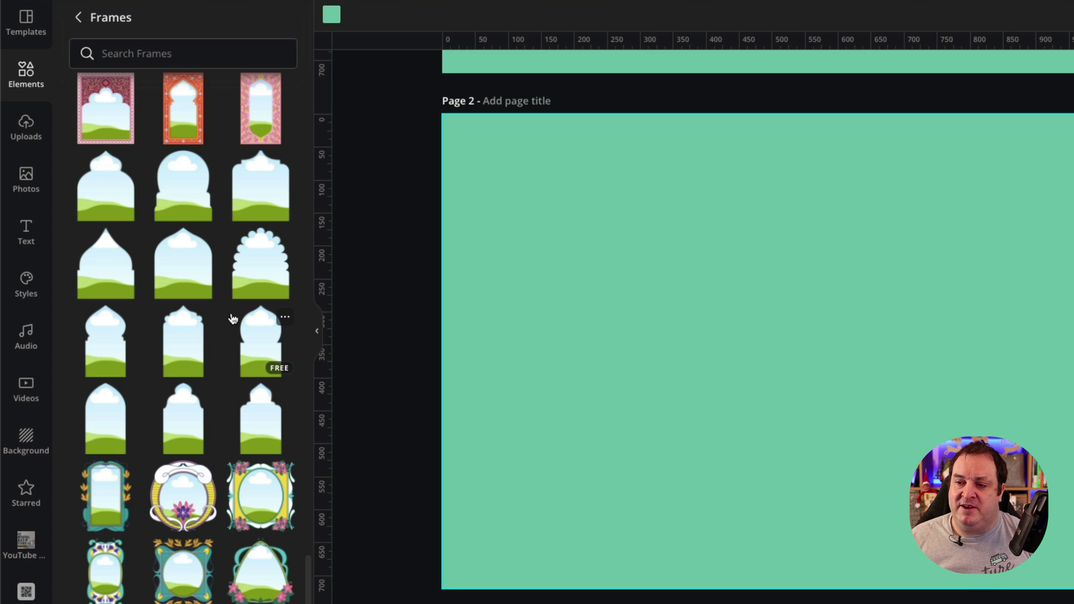
pyautogui.scroll(-10, 179, 542)
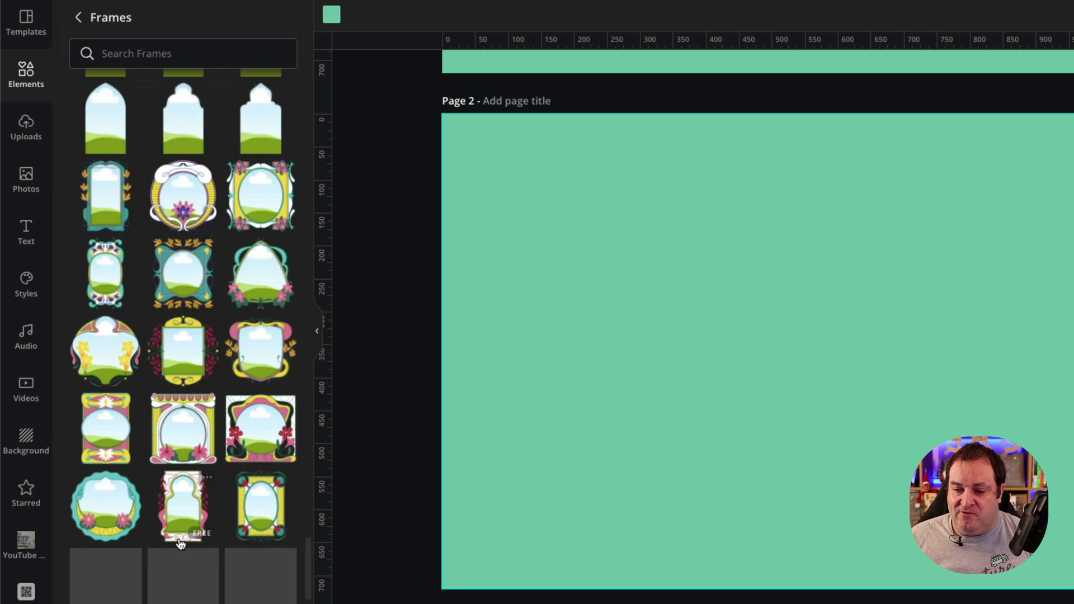
pyautogui.scroll(-10, 179, 540)
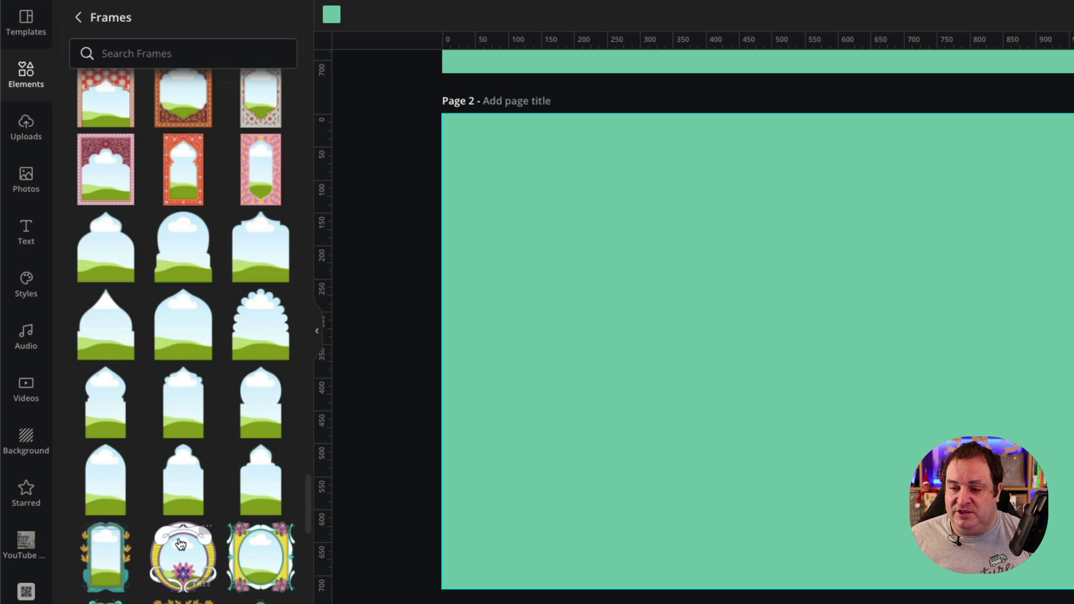
pyautogui.scroll(-1, 180, 544)
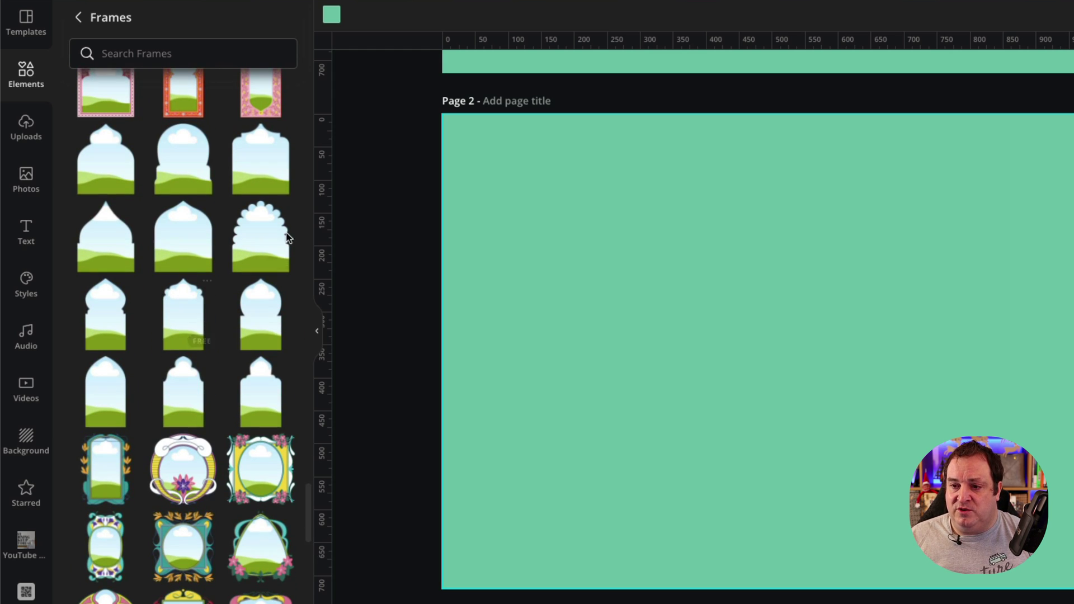
# Step: Add the round-topped arch frame to Page 2, enlarge it, and centre it on the page
pyautogui.click(184, 164)
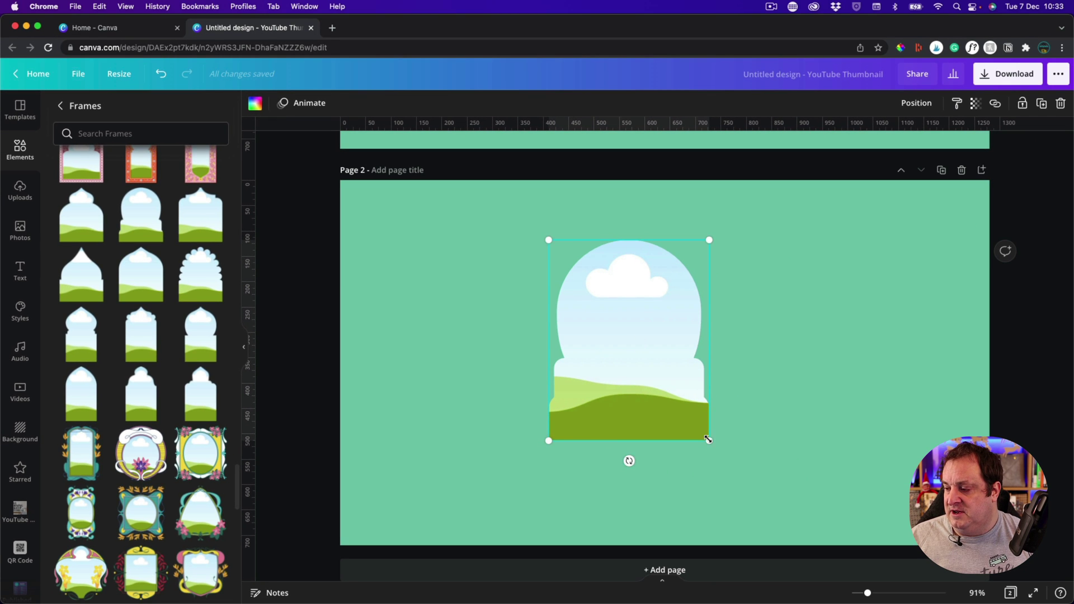
pyautogui.moveTo(707, 439); pyautogui.dragTo(763, 504)
pyautogui.moveTo(653, 351); pyautogui.dragTo(664, 351)
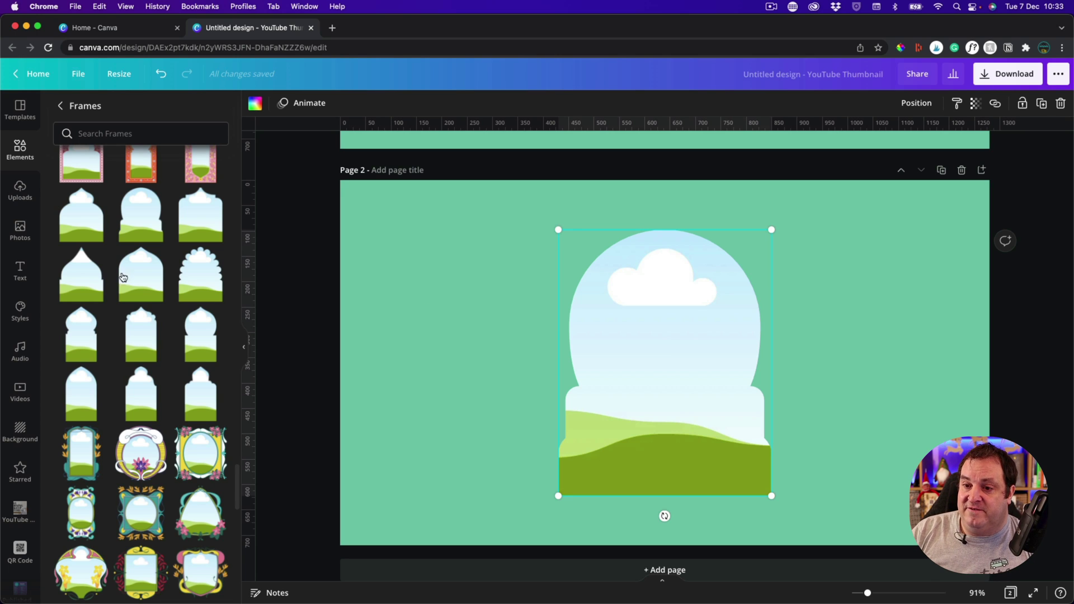
# Step: Drop the colourful townhouses photo from the stock Photos library into the arch frame
pyautogui.click(19, 190)
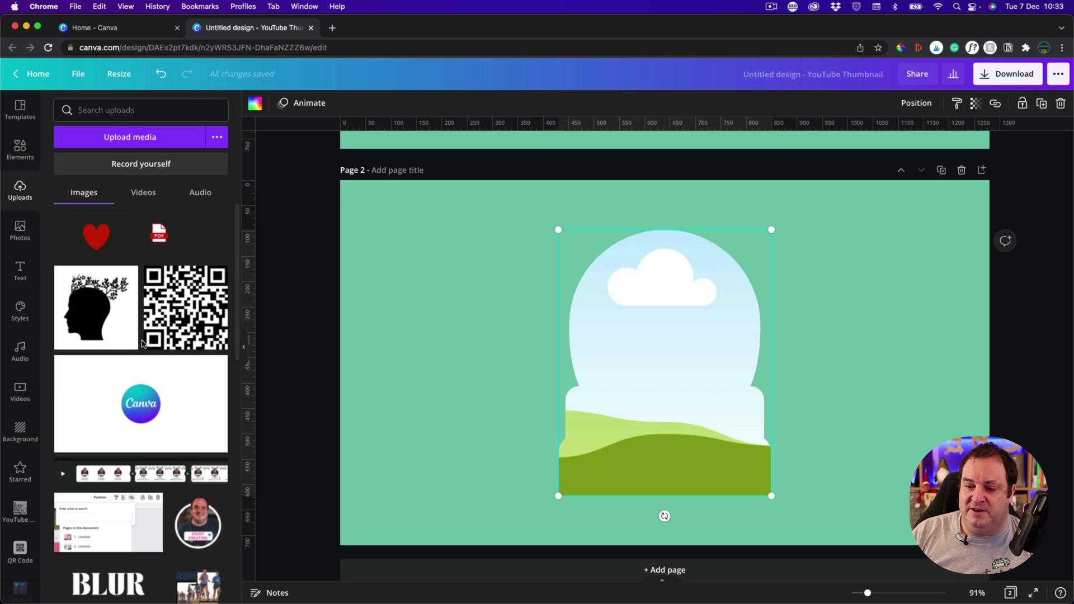
pyautogui.scroll(-5, 143, 343)
pyautogui.scroll(4, 143, 344)
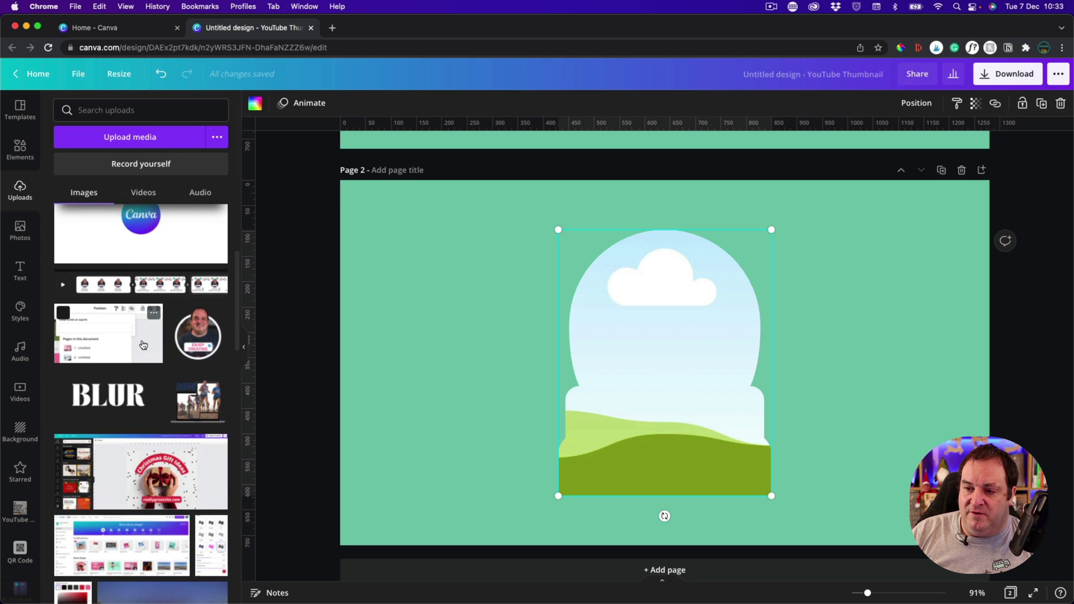
pyautogui.scroll(2, 143, 344)
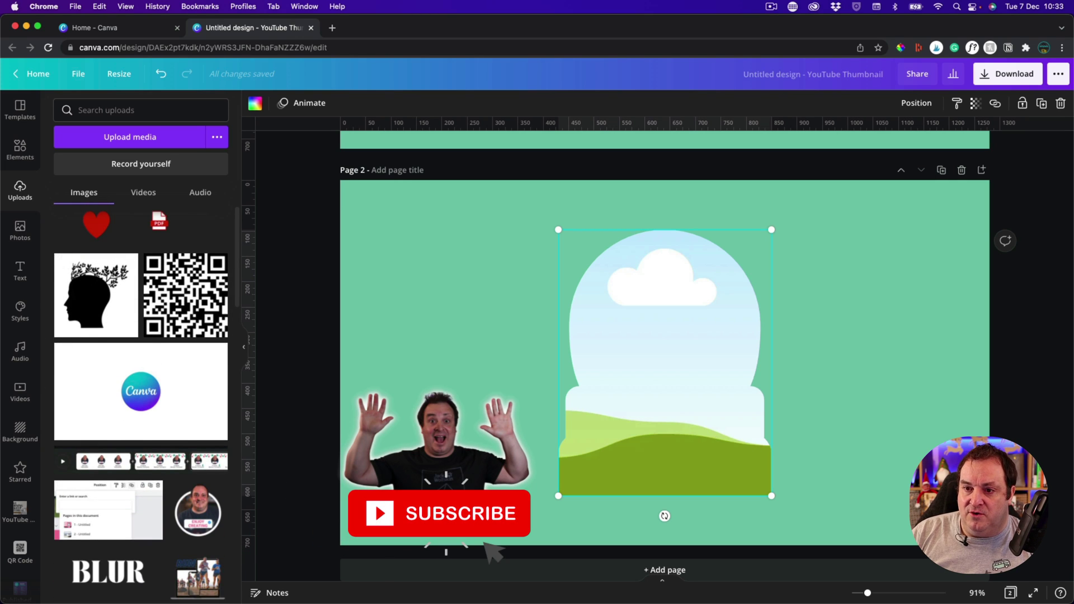
pyautogui.click(20, 228)
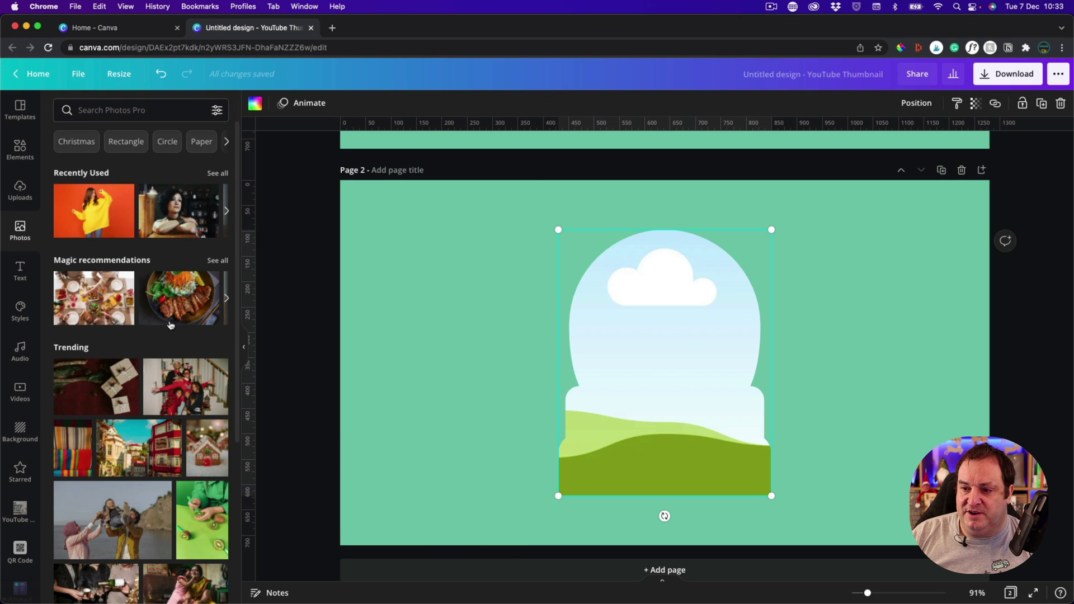
pyautogui.click(126, 456)
pyautogui.moveTo(767, 326); pyautogui.dragTo(703, 365)
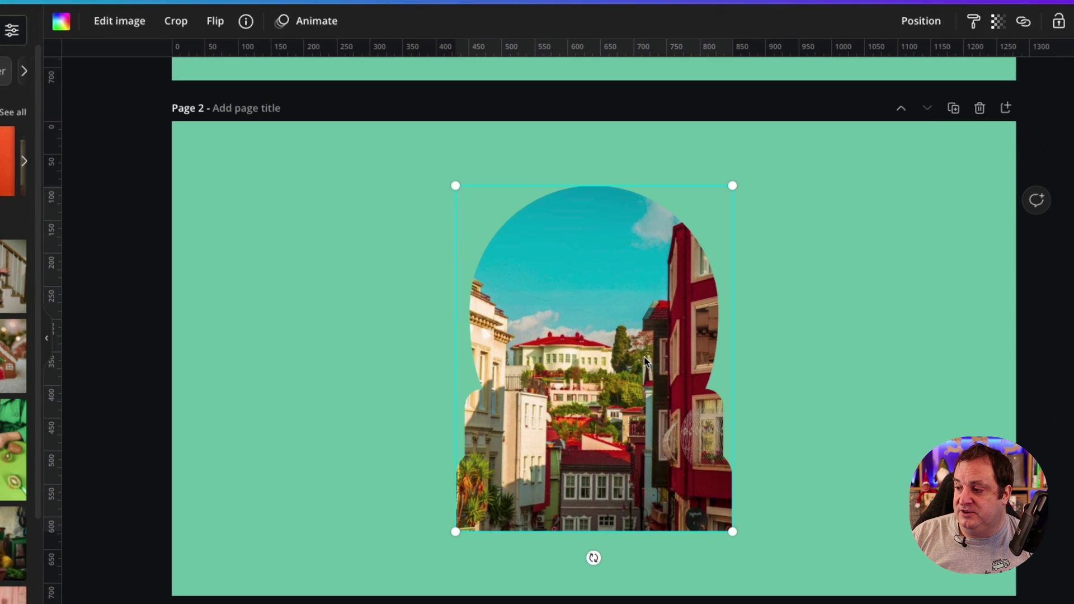
# Step: Crop the framed townhouse photo, enlarging and shifting it to centre the red-roofed hillside houses
pyautogui.doubleClick(684, 363)
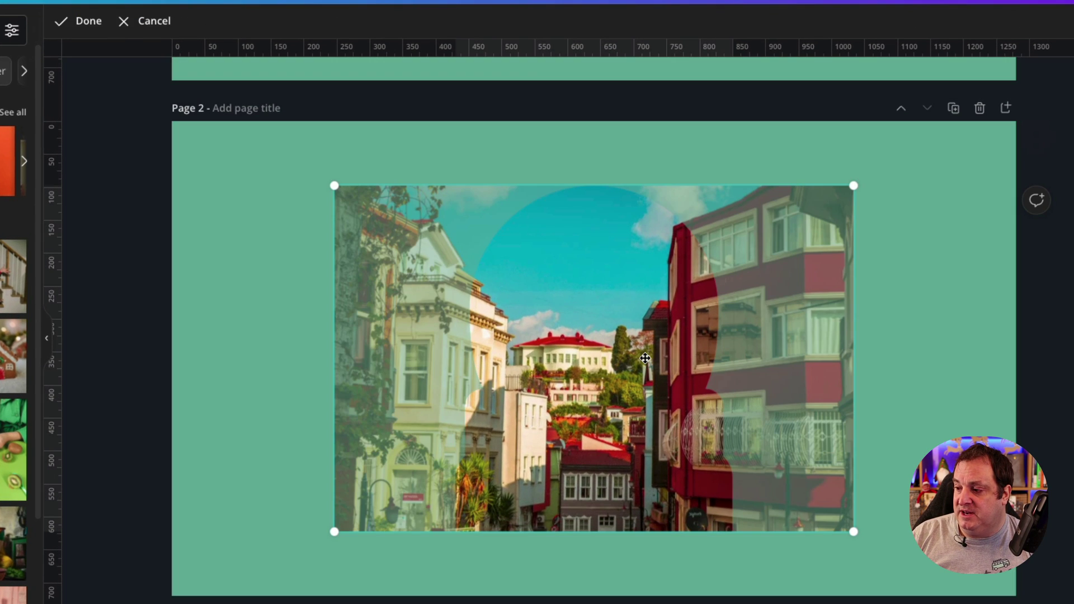
pyautogui.moveTo(619, 358); pyautogui.dragTo(672, 351)
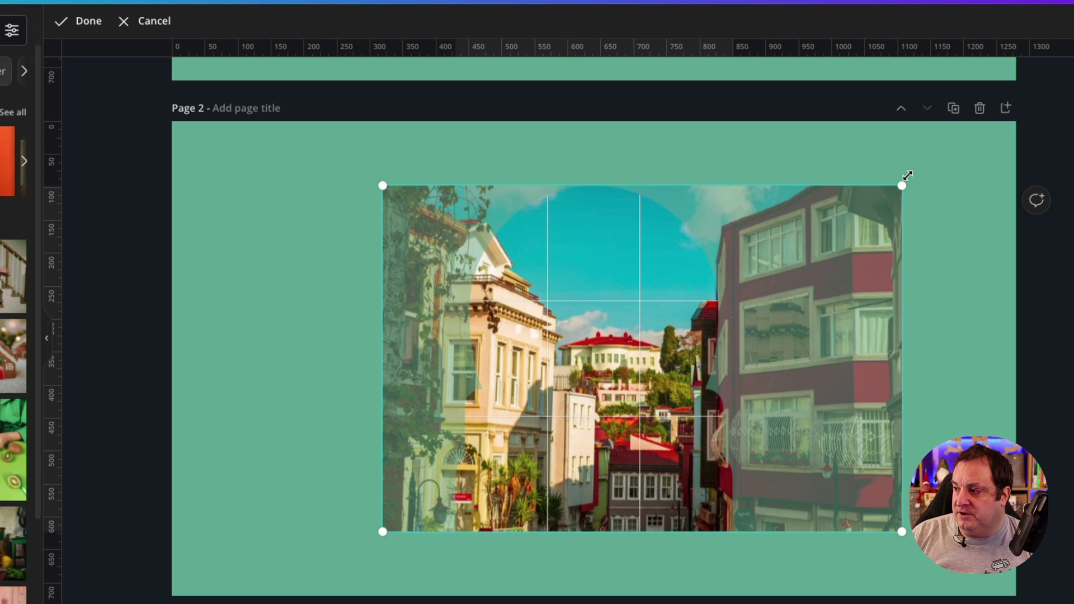
pyautogui.moveTo(887, 186)
pyautogui.mouseDown()
pyautogui.moveTo(983, 153)
pyautogui.moveTo(901, 186)
pyautogui.mouseUp()
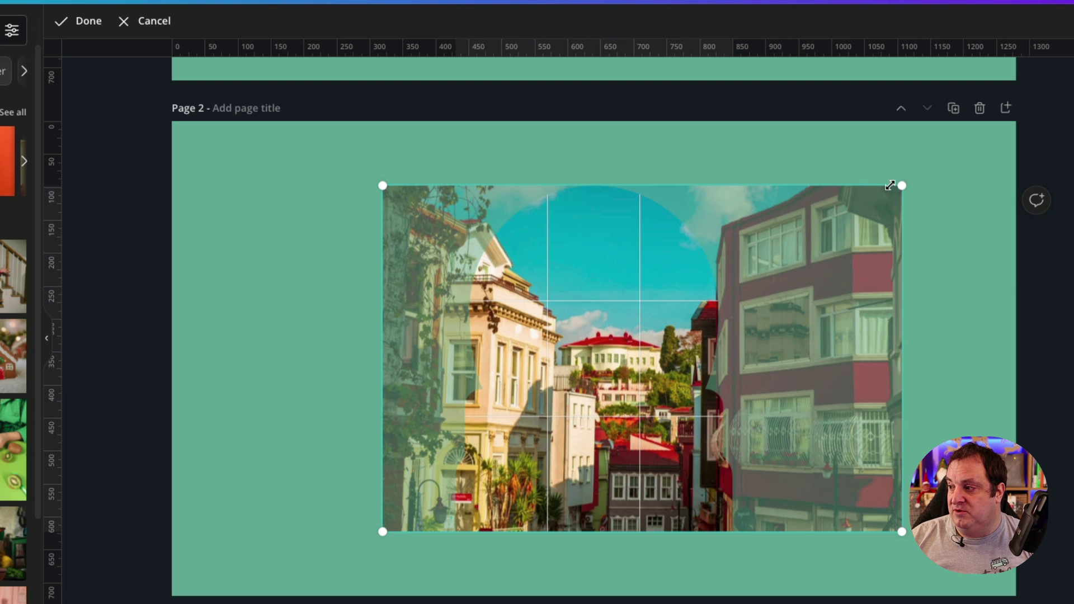
pyautogui.moveTo(678, 271); pyautogui.dragTo(717, 280)
pyautogui.moveTo(950, 184); pyautogui.dragTo(1073, 87)
pyautogui.moveTo(890, 288); pyautogui.dragTo(757, 286)
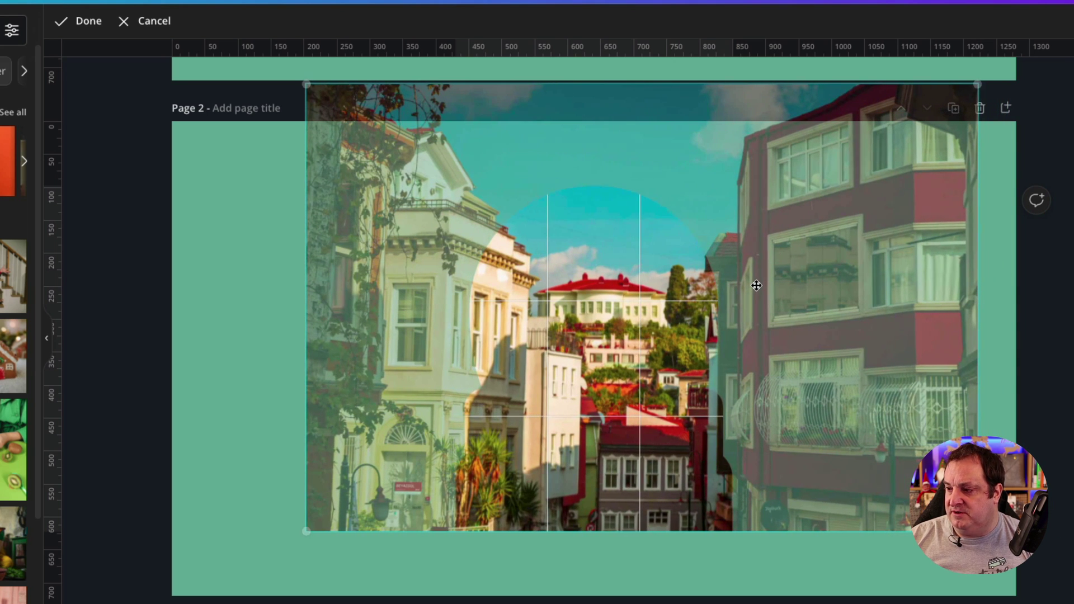
pyautogui.click(182, 288)
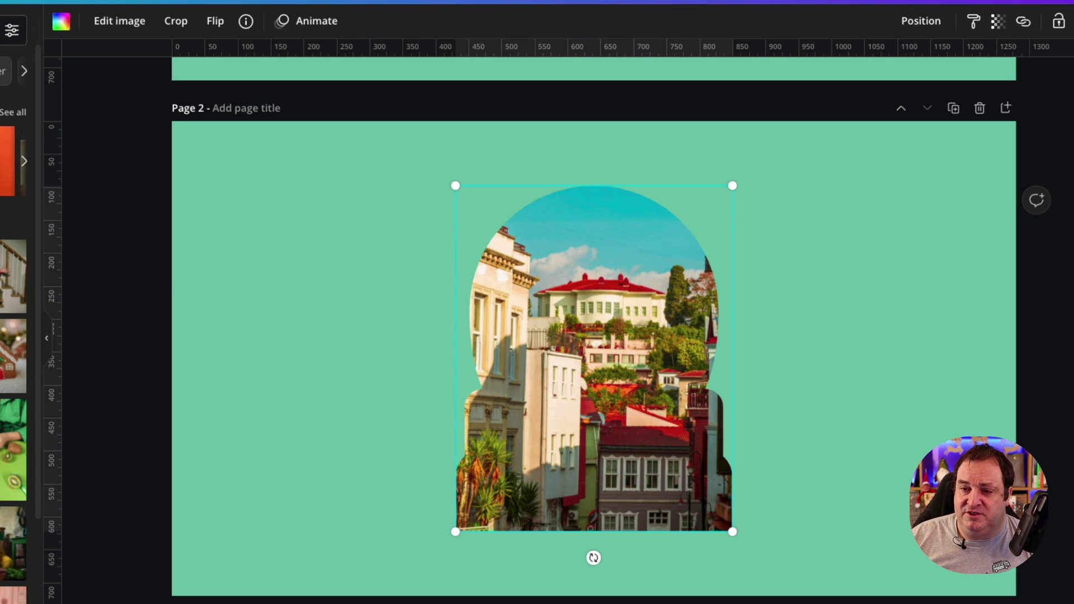
pyautogui.scroll(-10, 14, 391)
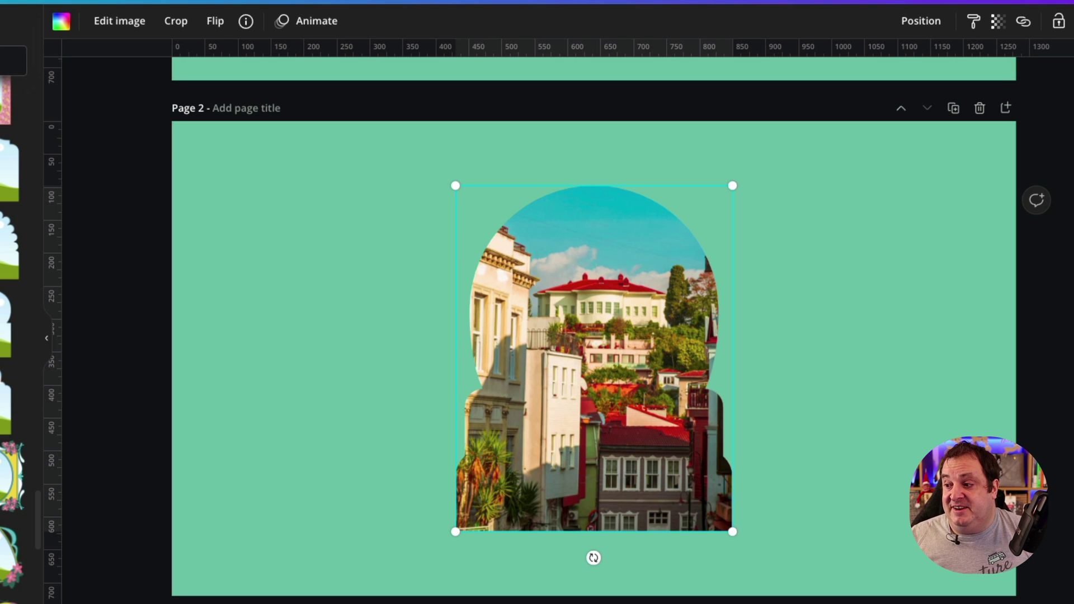
pyautogui.click(326, 320)
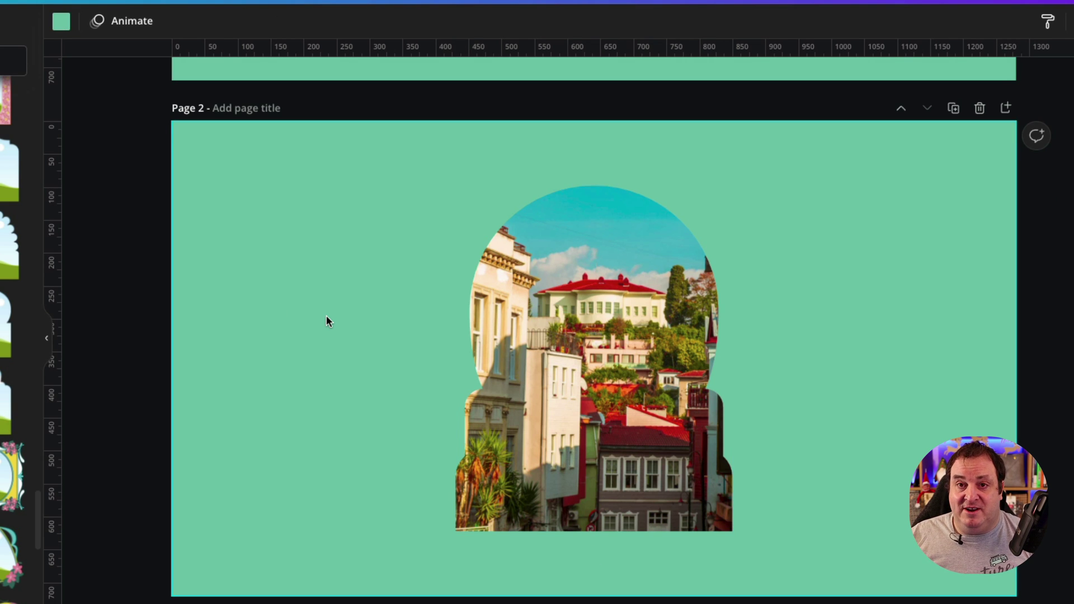